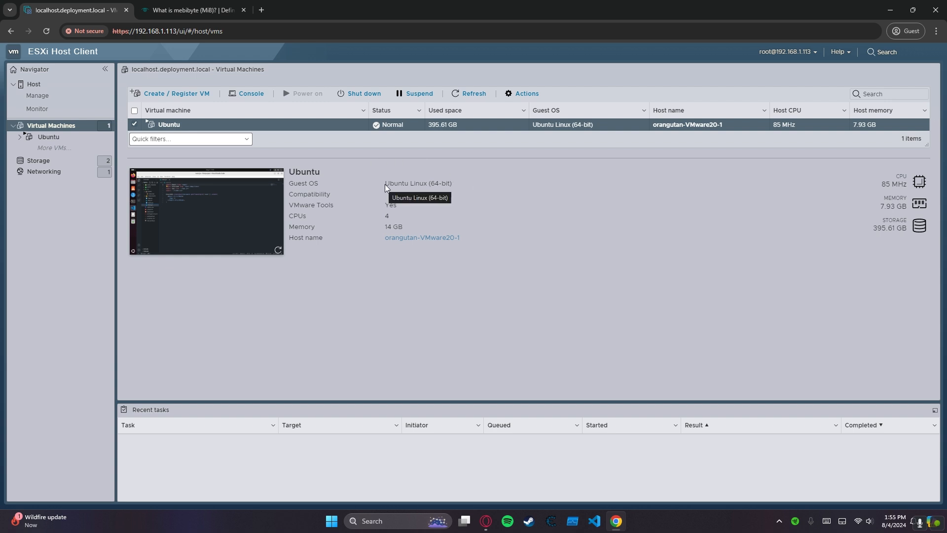
mouse_move(386, 184)
left_mouse_down()
mouse_move(510, 188)
mouse_move(403, 187)
left_mouse_up()
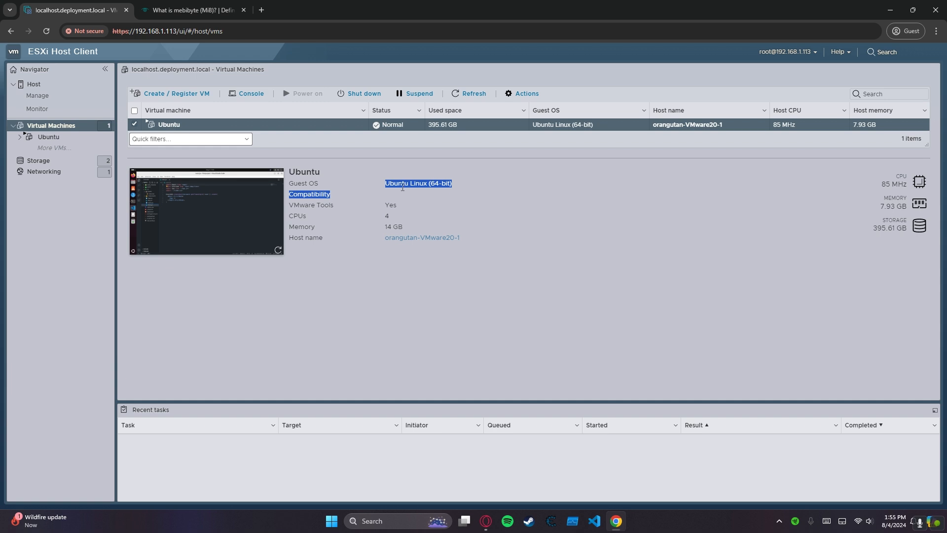
left_click(387, 199)
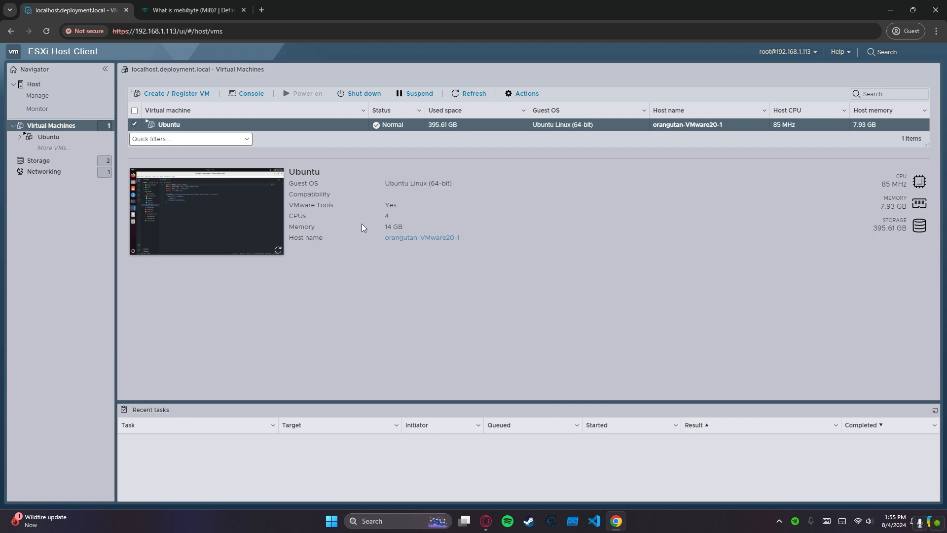
left_click_drag(384, 184, 415, 185)
Search the web in a new tab for "linux ubuntu iso file" and open Ubuntu's official Download Ubuntu Desktop page.
left_click(261, 10)
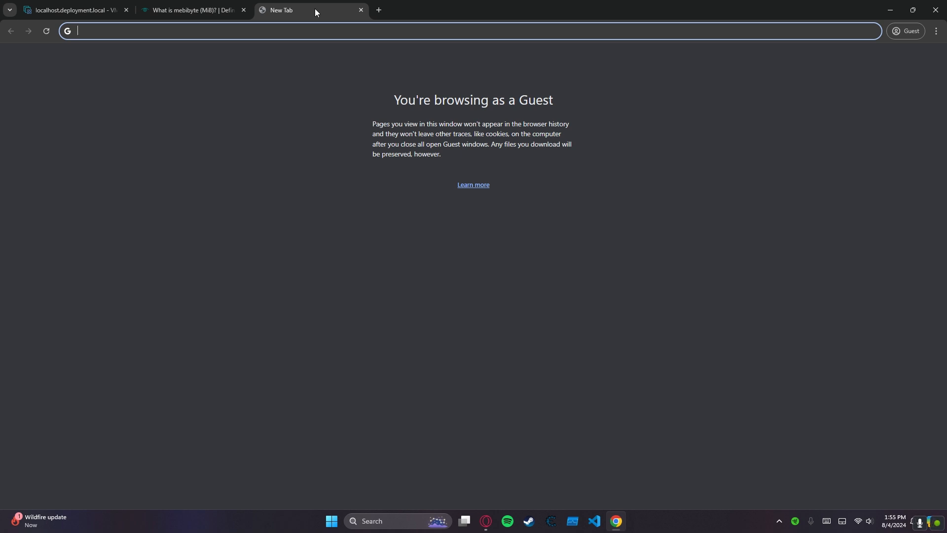
type("lin")
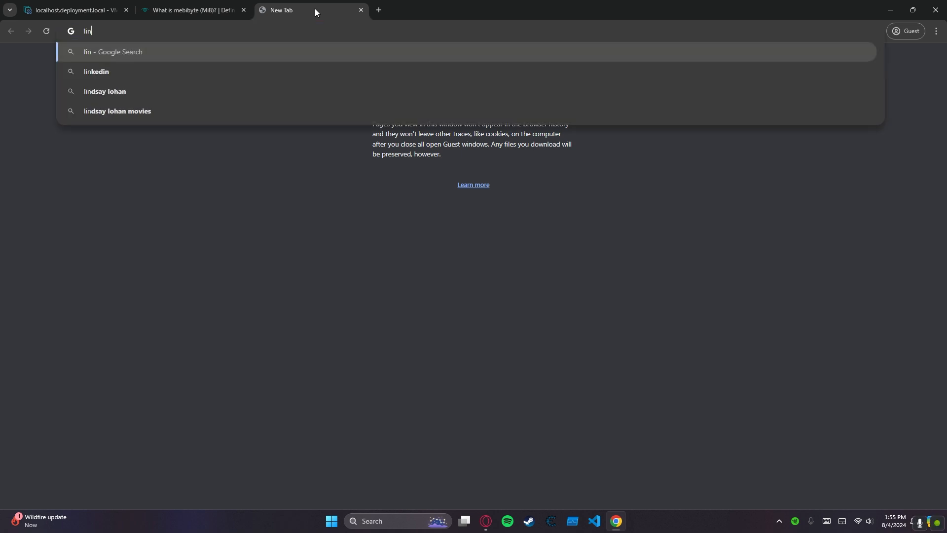
type("ux ubunt")
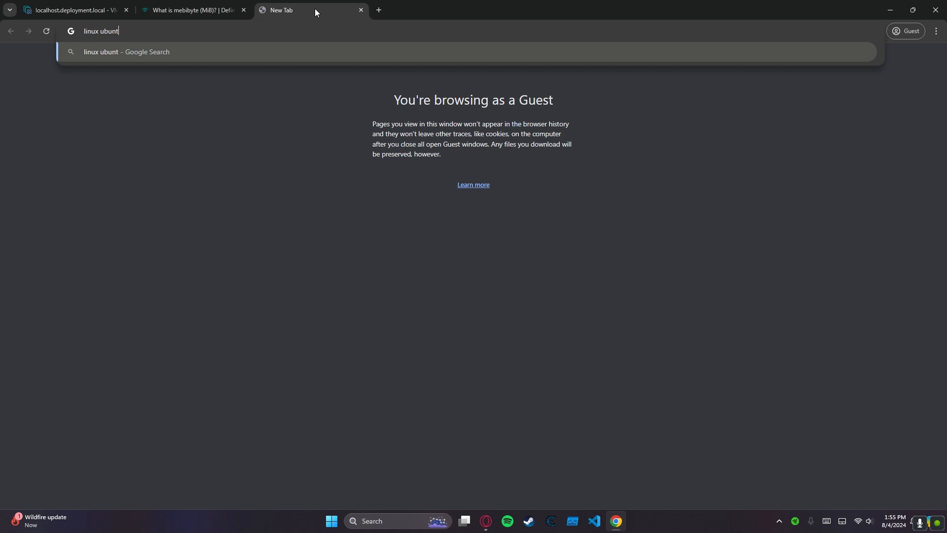
type("u iso file")
key("Return")
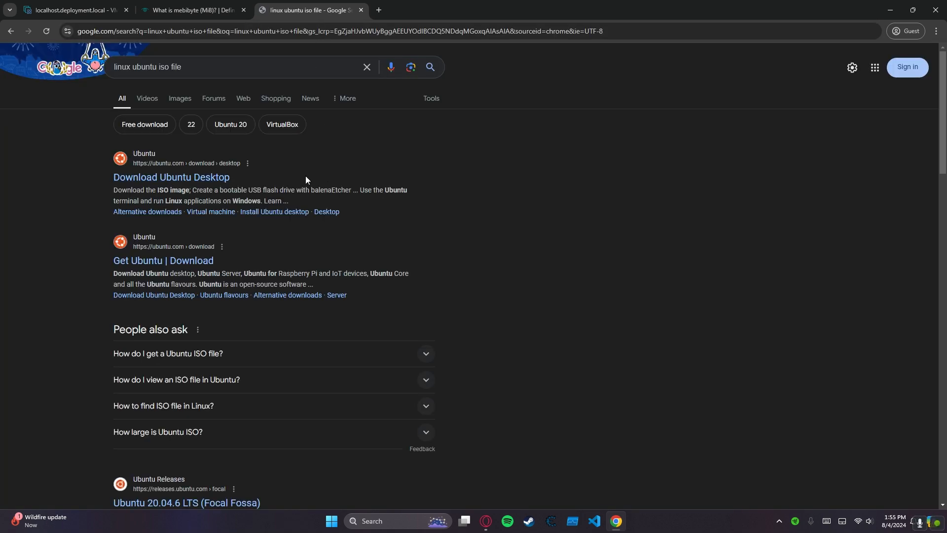
left_click(143, 178)
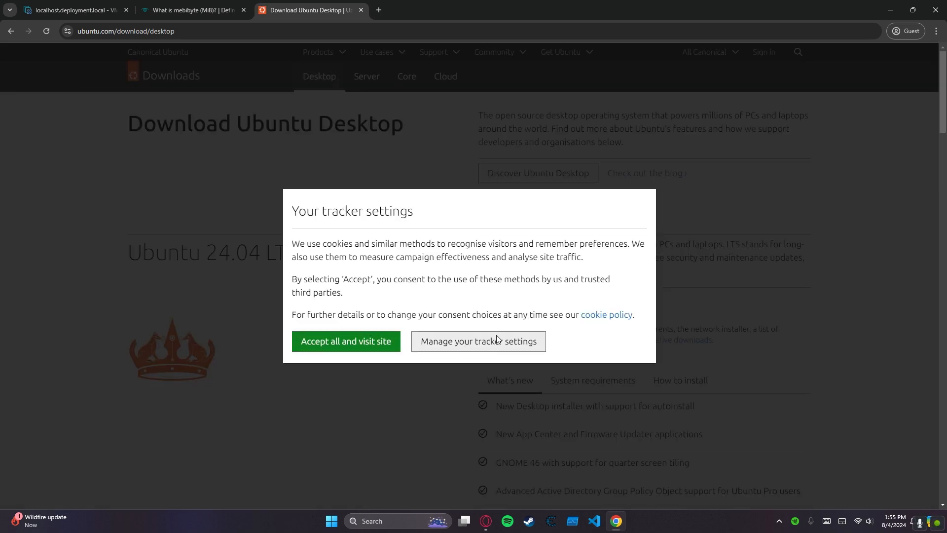
Review the Ubuntu site's tracking choices and accept all of them.
left_click(445, 347)
scroll(339, 317, "down", 5)
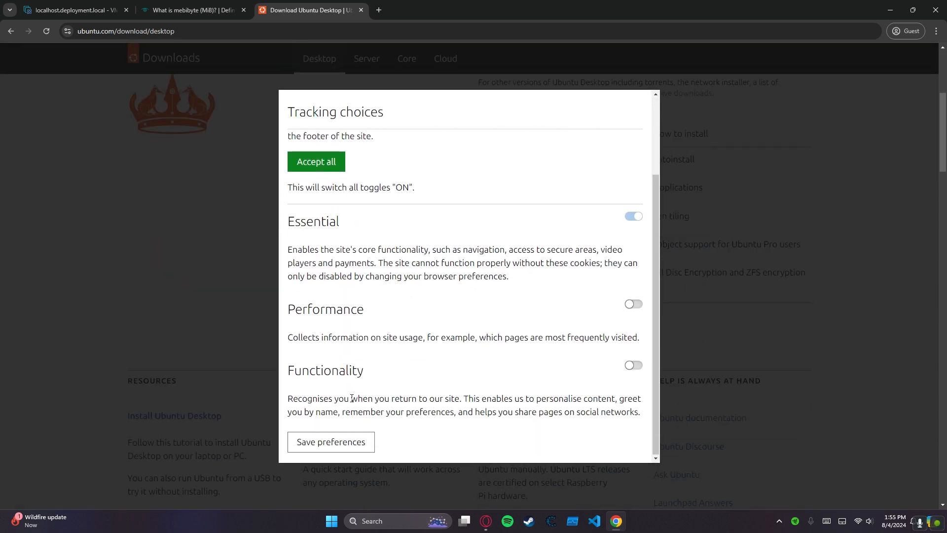
left_click(329, 167)
scroll(517, 321, "up", 5)
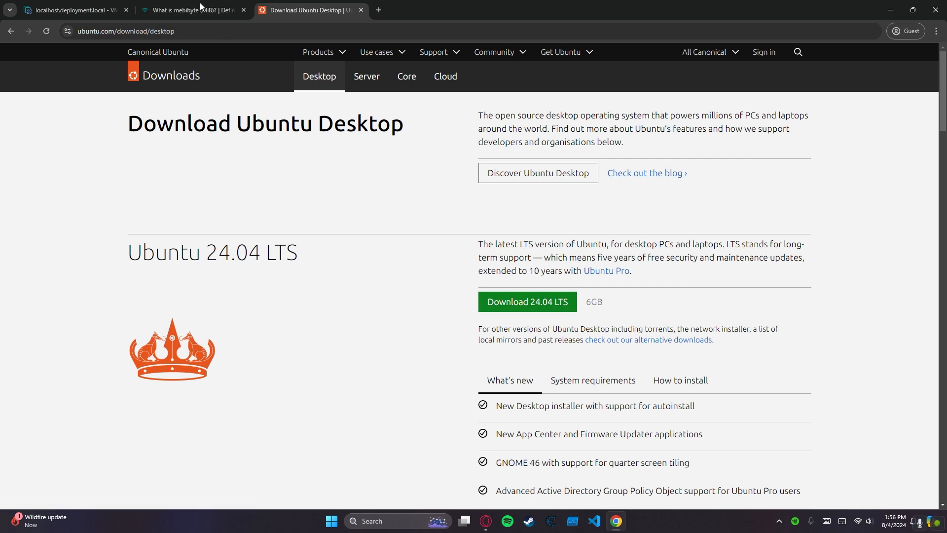
Return to the ESXi Host Client and show the host's datastores.
key("ctrl+shift+Tab")
key("ctrl+shift+Tab")
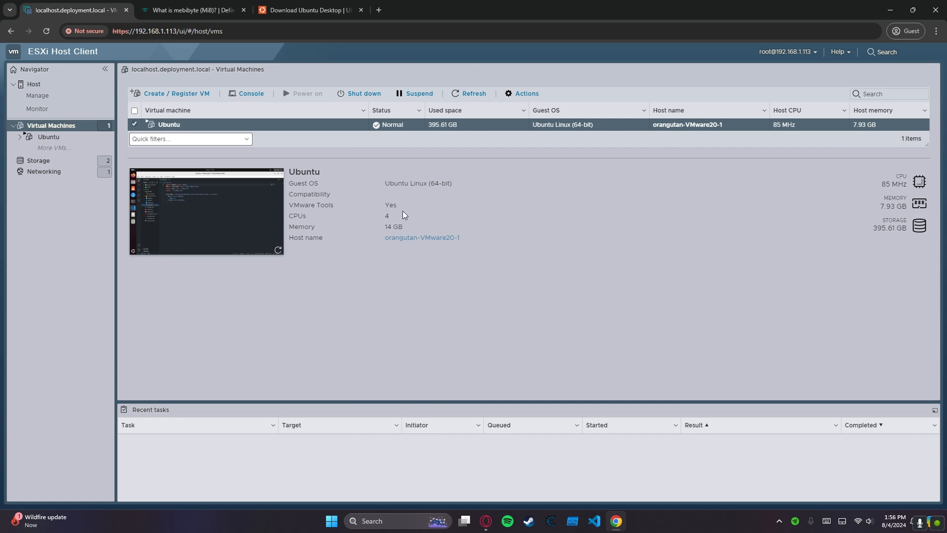
left_click(38, 161)
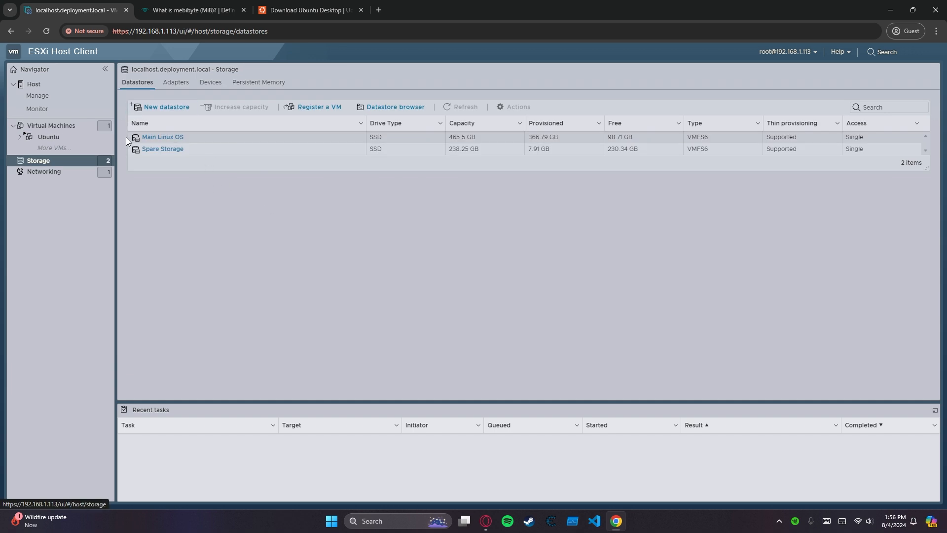
left_click(161, 107)
left_click(637, 413)
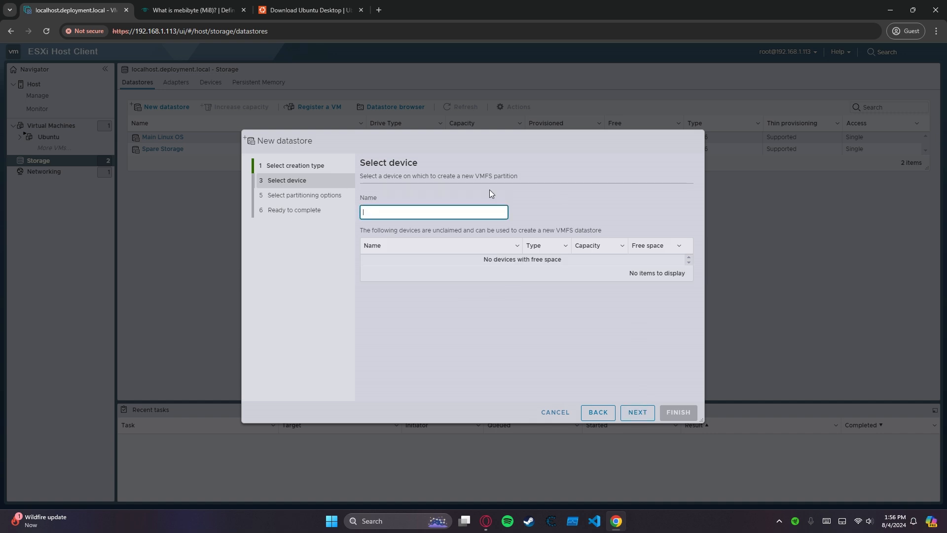
type("asdf")
left_click(636, 412)
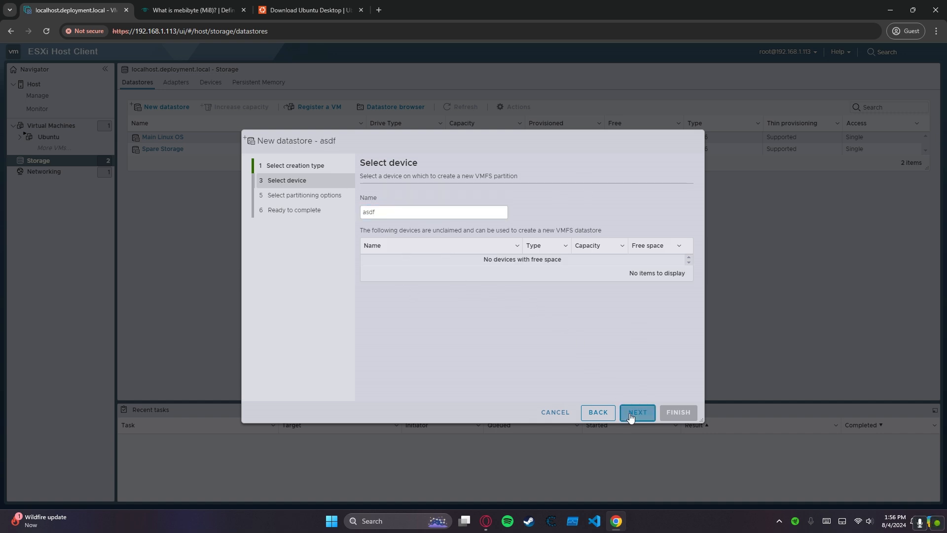
left_click(414, 206)
left_click(279, 197)
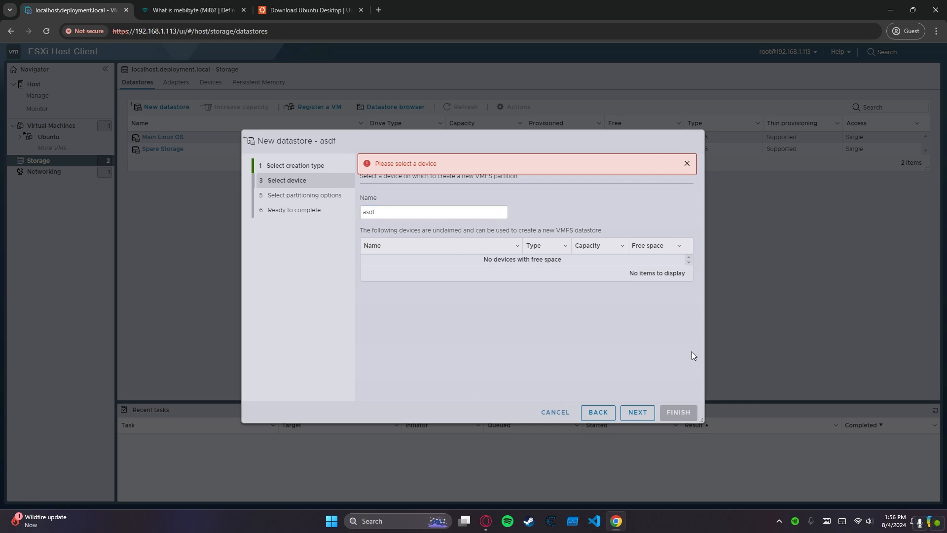
left_click(555, 412)
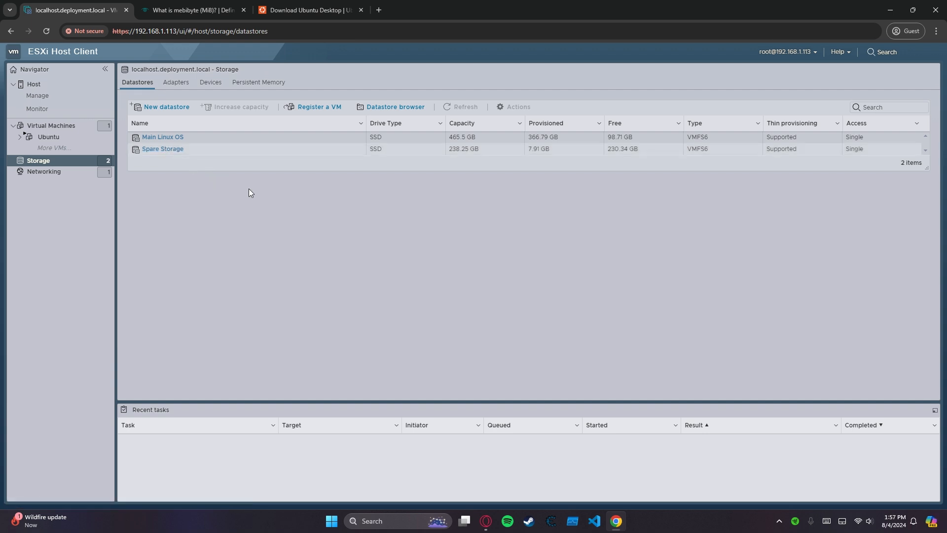
Open the Spare Storage datastore and browse its files.
left_click(164, 148)
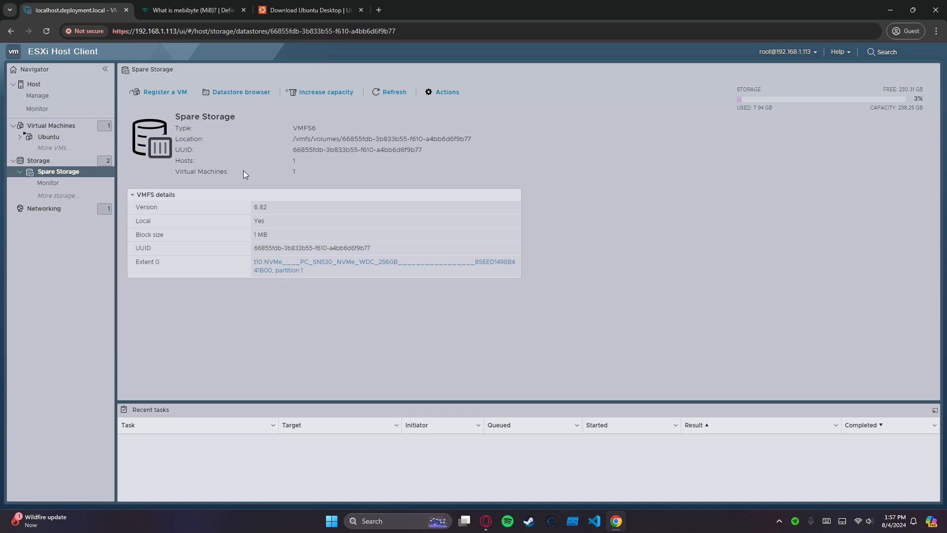
left_click(240, 93)
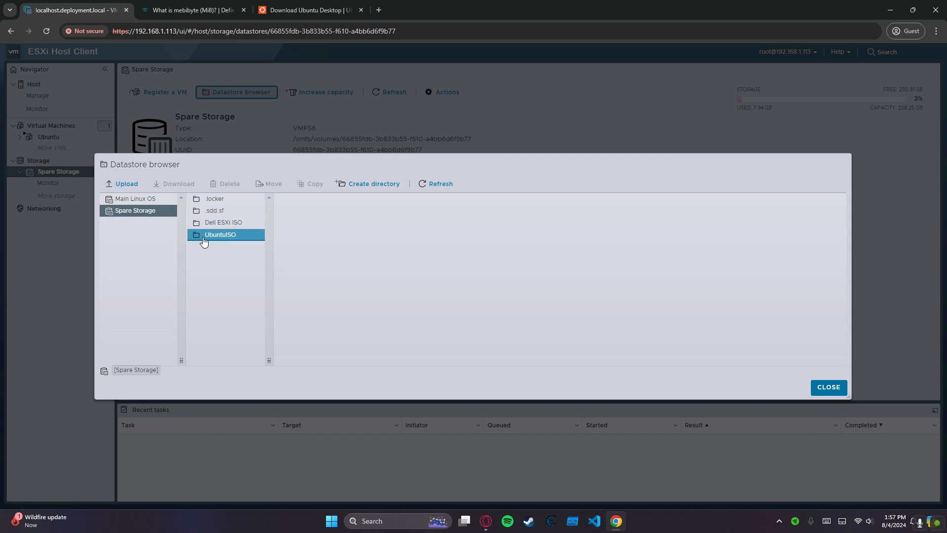
right_click(222, 253)
left_click(287, 236)
left_click(370, 183)
left_click(469, 319)
View the details of ubuntu-24.04-desktop-amd64.iso in the UbuntuISO folder, and close the datastore browser.
left_click(228, 236)
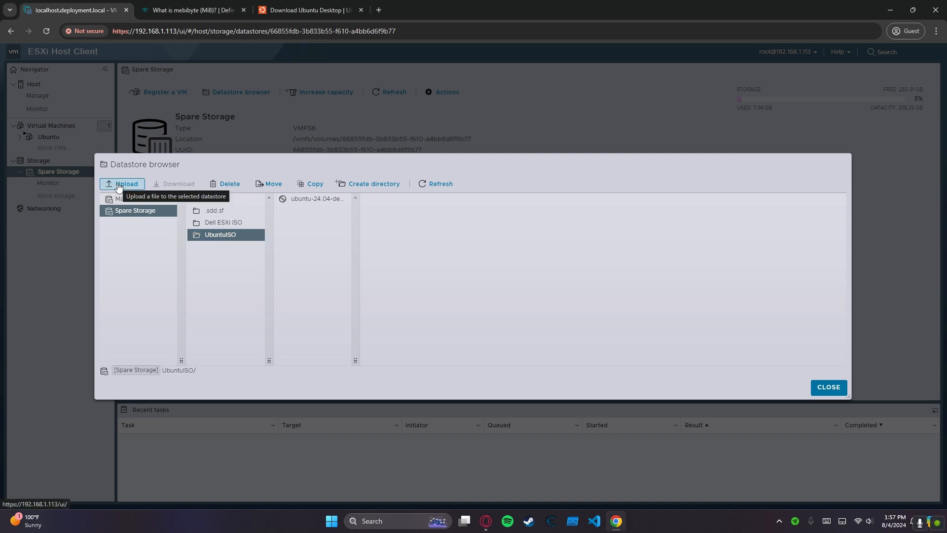
left_click(289, 202)
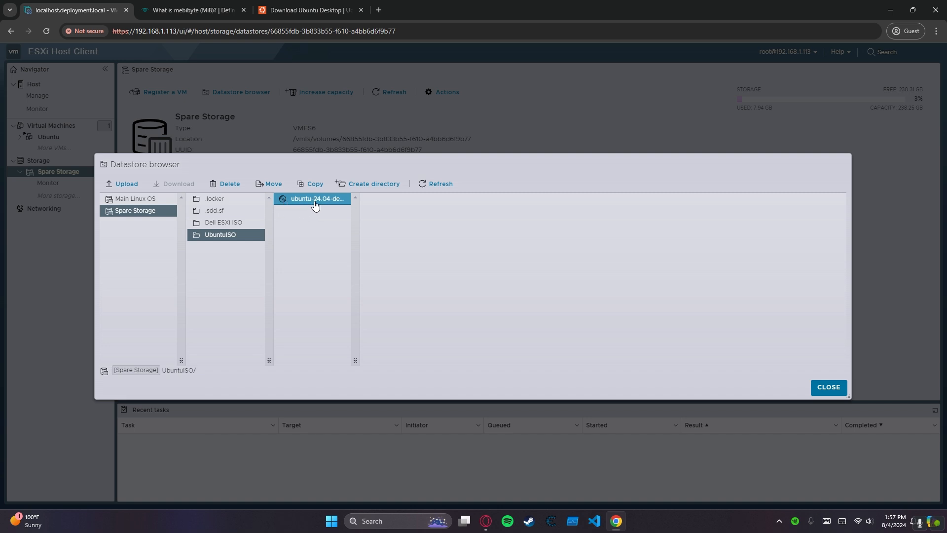
left_click(308, 201)
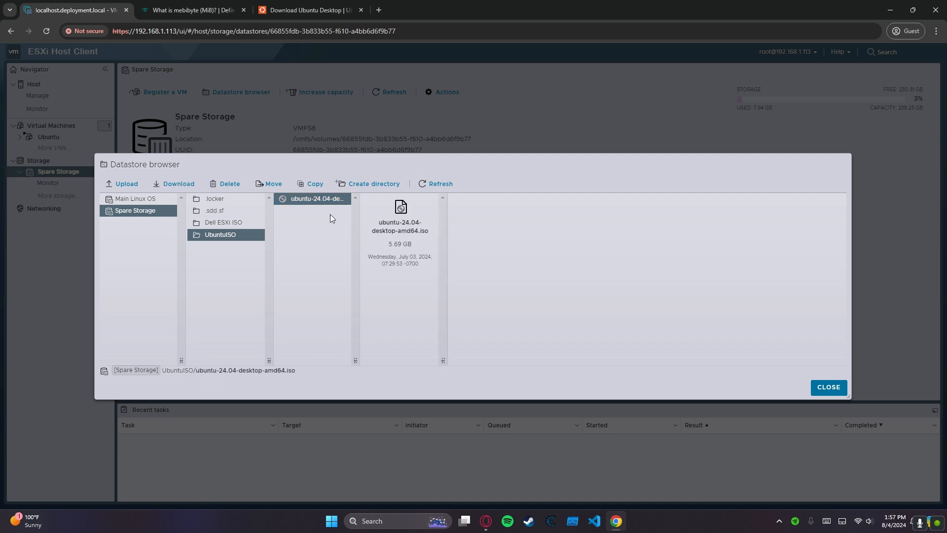
left_click(834, 392)
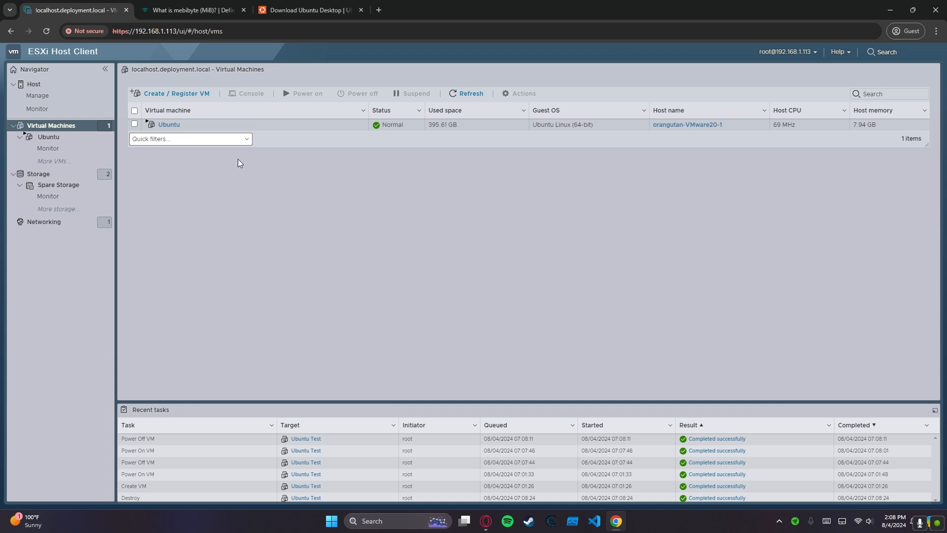
Start creating a new virtual machine and name it "Ubuntu Test".
left_click(178, 93)
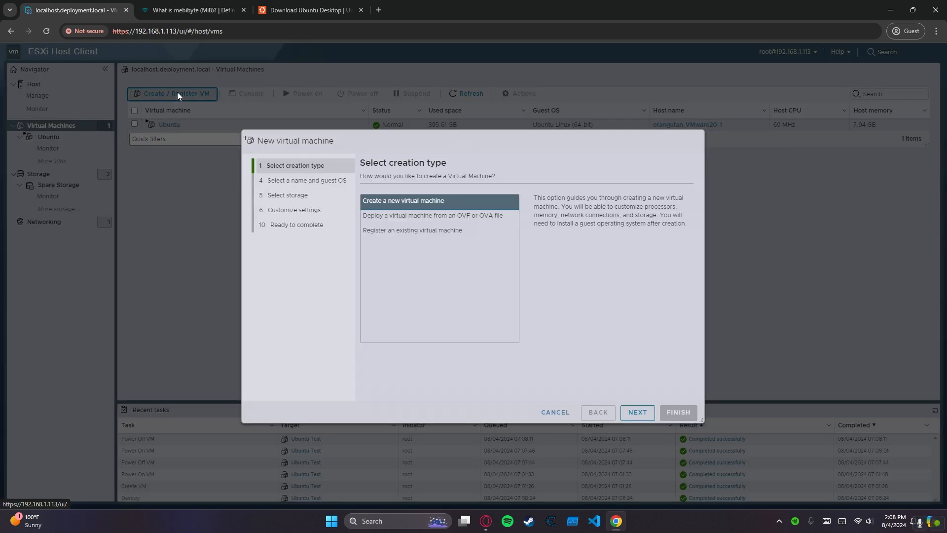
left_click(634, 412)
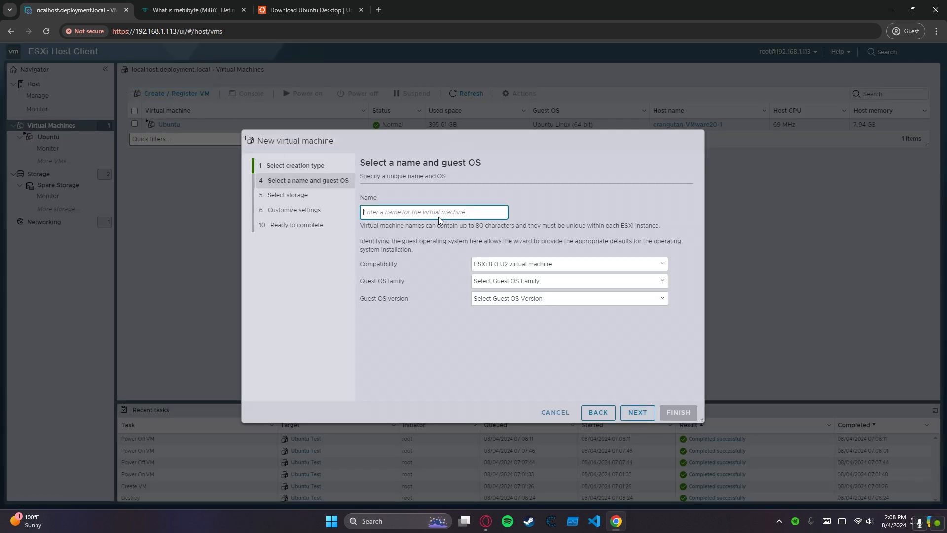
type("Ubuntu Test")
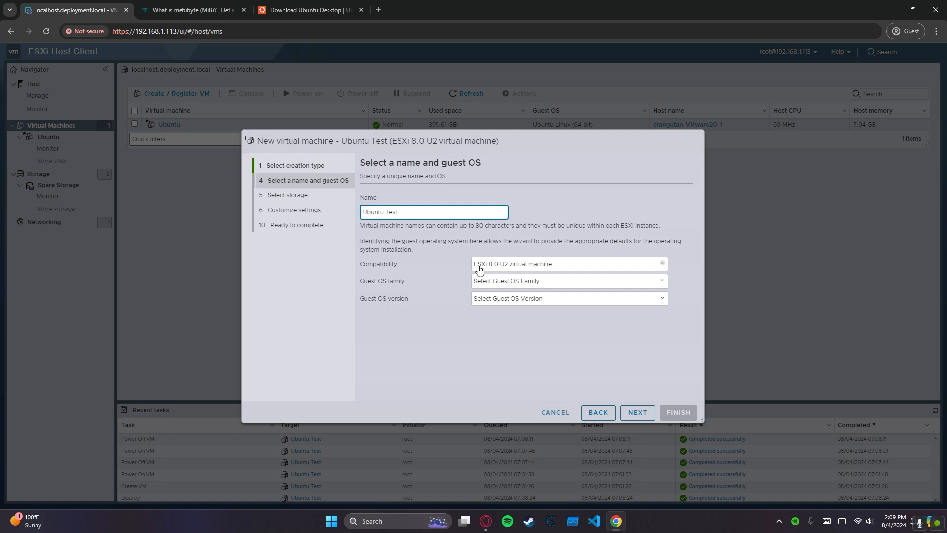
Set compatibility to ESXi 8.0 U2 virtual machine, guest OS family to Linux and guest OS version to Ubuntu Linux (64-bit).
left_click(612, 271)
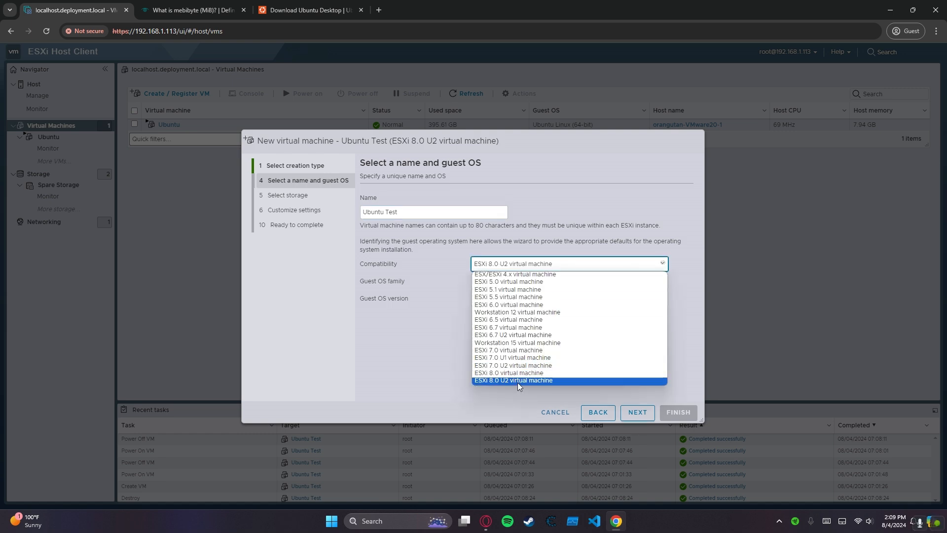
left_click(517, 383)
left_click(503, 281)
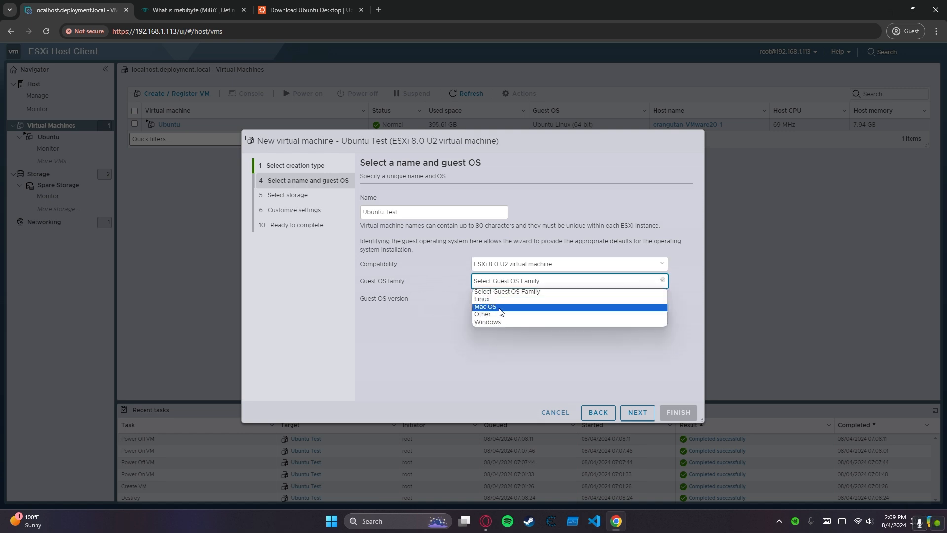
left_click(493, 299)
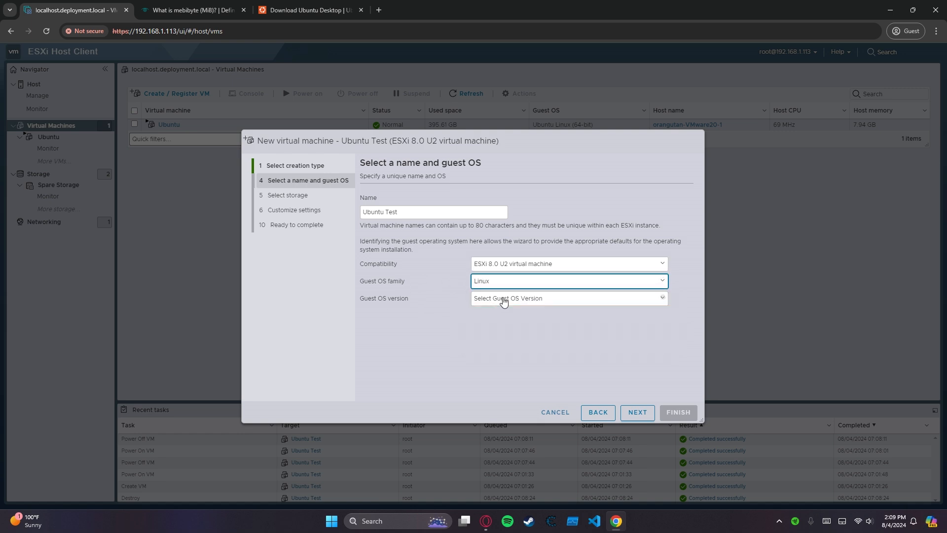
left_click(501, 298)
scroll(563, 394, "down", 5)
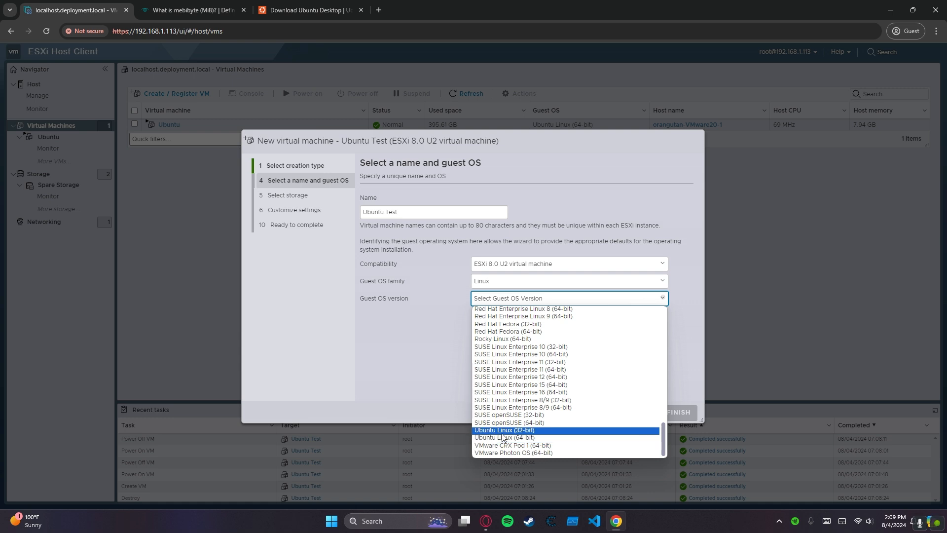
left_click(521, 439)
left_click(637, 412)
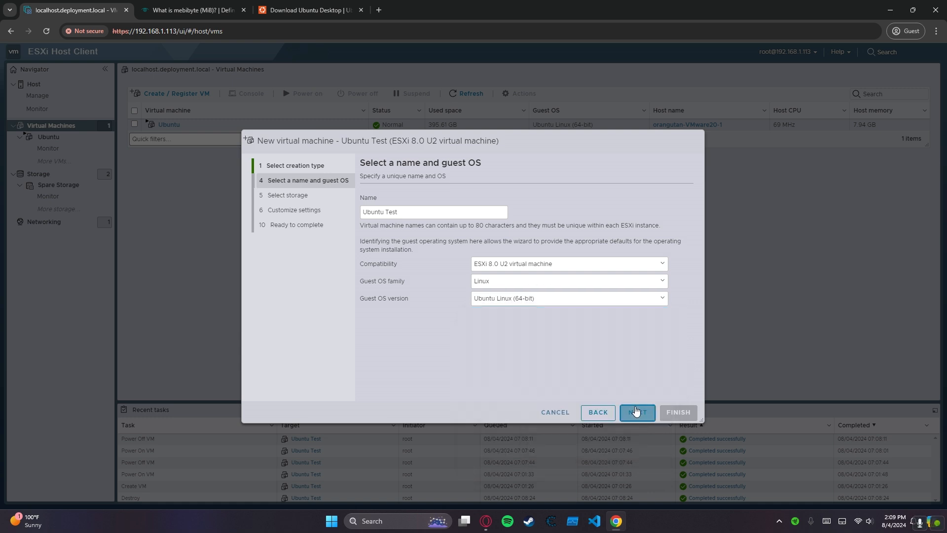
Choose Spare Storage as the datastore for the new virtual machine and proceed to its hardware settings.
left_click(433, 279)
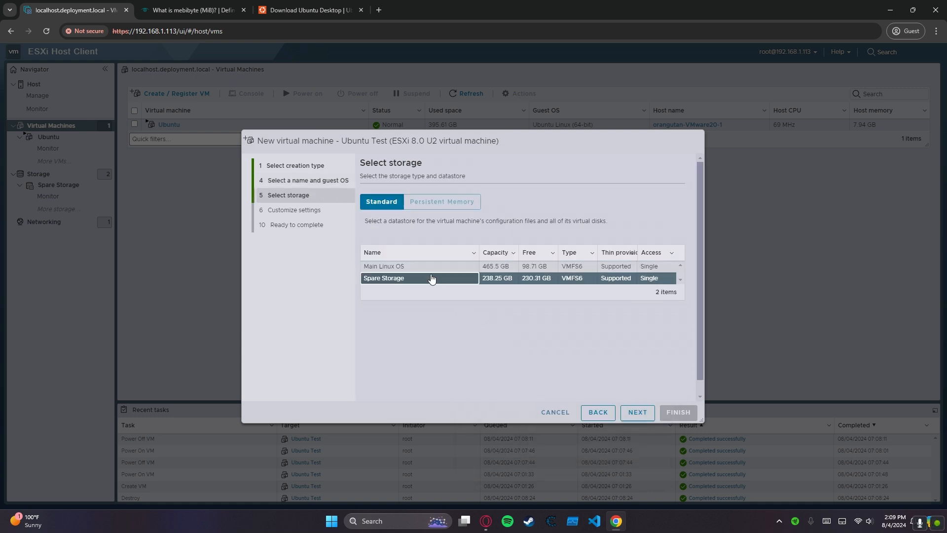
left_click(428, 269)
left_click(427, 284)
left_click(638, 412)
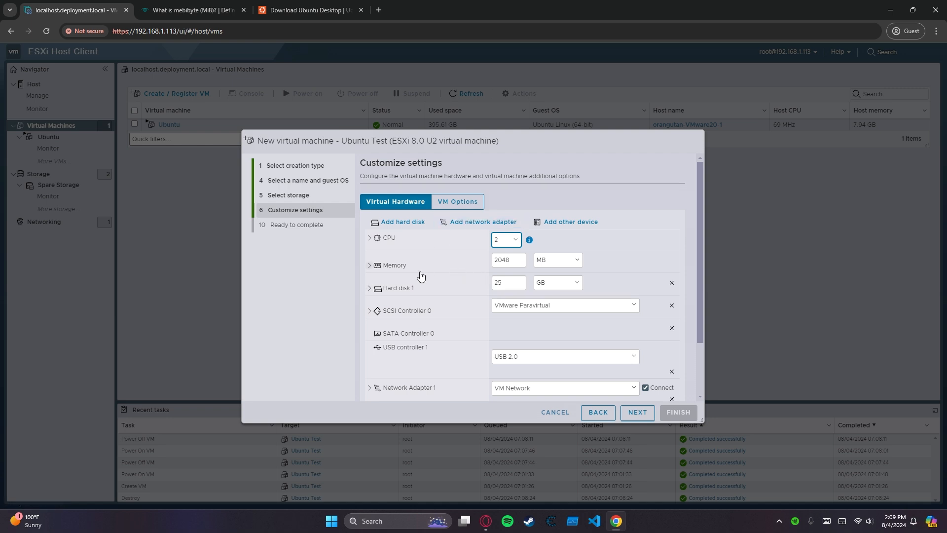
Review the new virtual machine's hardware settings and the available CPU counts.
scroll(490, 295, "down", 2)
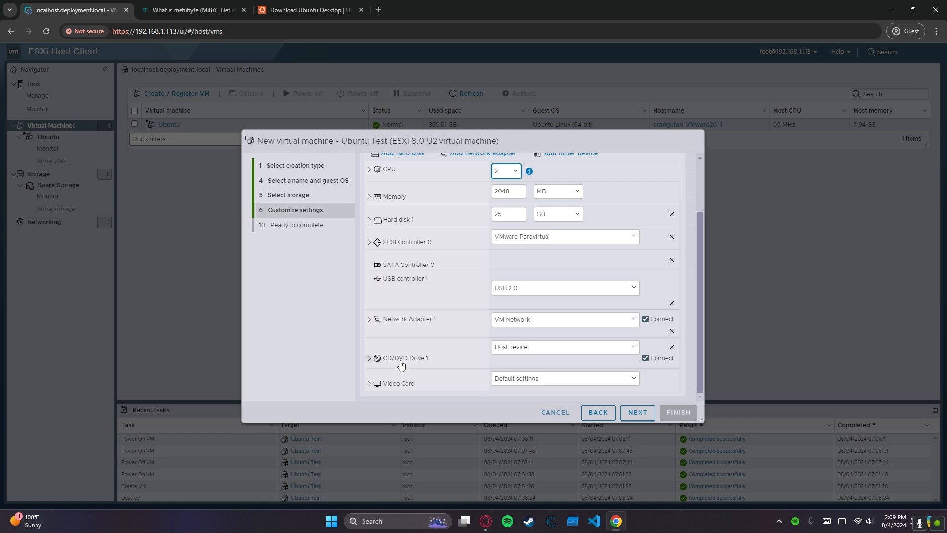
scroll(448, 339, "up", 2)
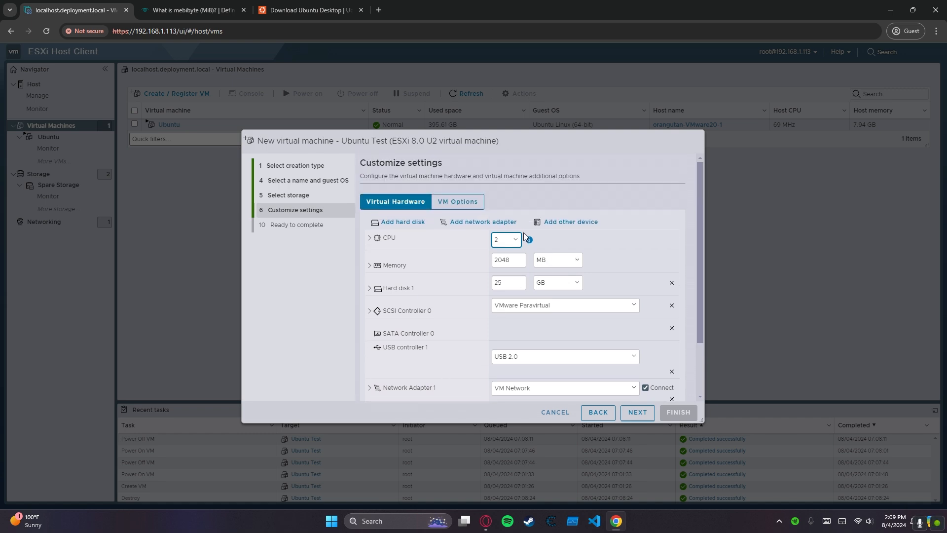
left_click(514, 240)
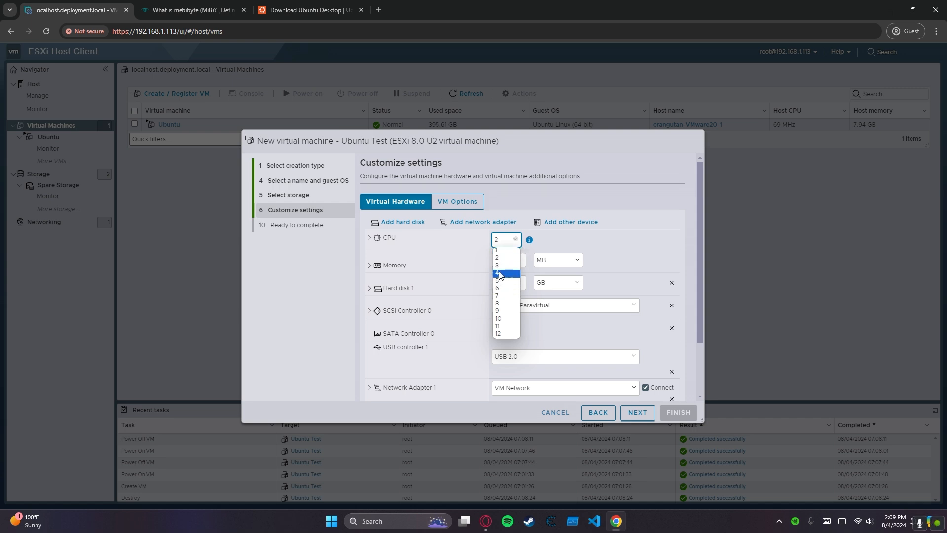
left_click(500, 244)
left_click(470, 243)
Check the new virtual machine's memory setting, then open Calculator and place it beside the virtual machine wizard.
double_click(518, 262)
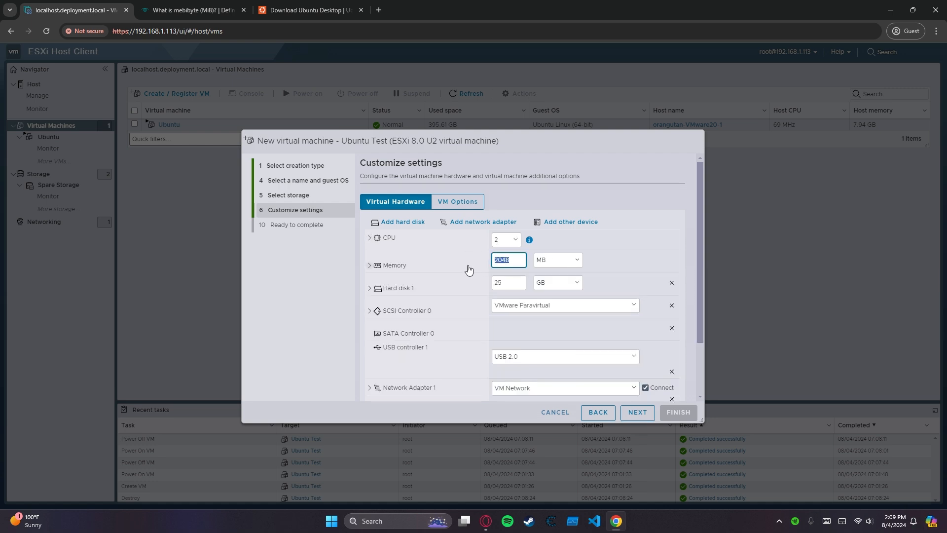
left_click(515, 263)
left_click_drag(504, 260, 512, 260)
left_click(509, 258)
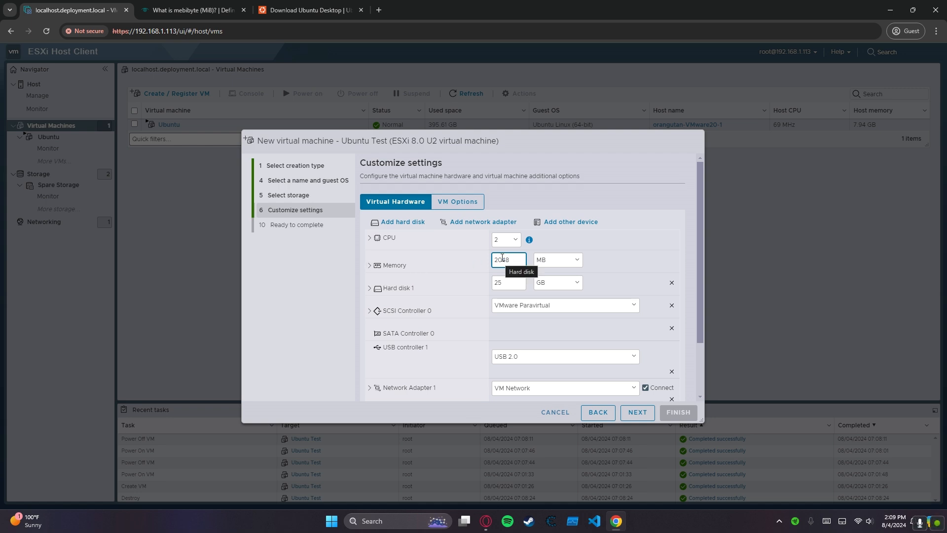
key("super")
type("cal")
left_click(418, 249)
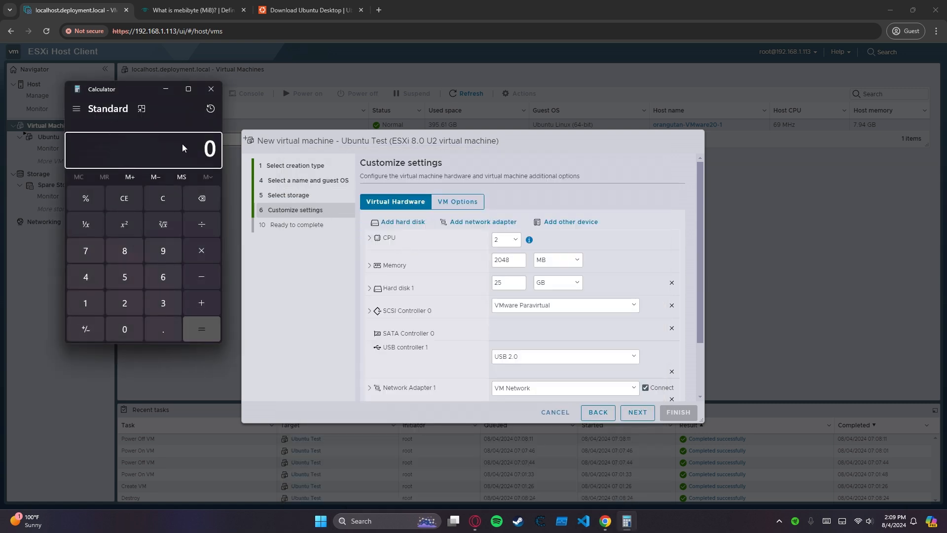
left_click_drag(135, 90, 161, 97)
left_click_drag(162, 102, 150, 107)
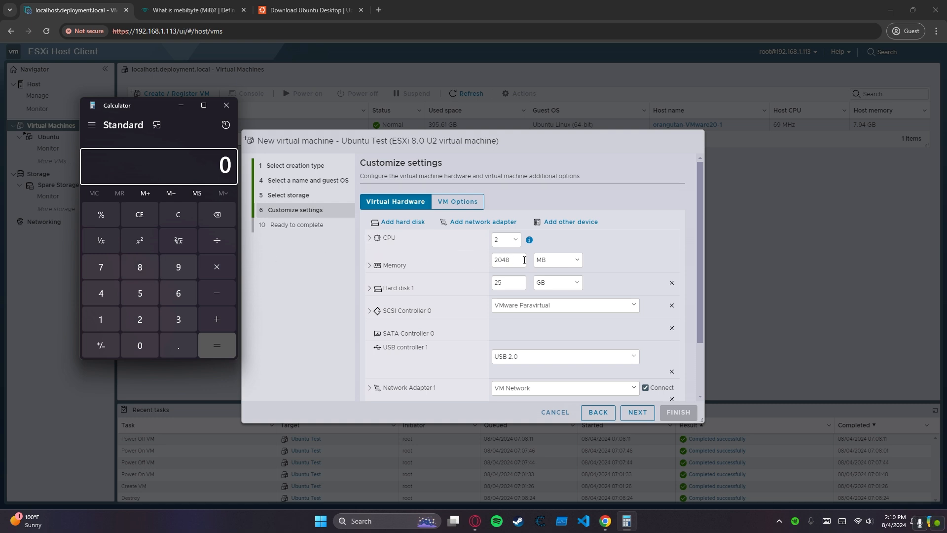
Calculate 2 × 1024 in Calculator to convert 2 GB to megabytes and compare the result with the memory setting.
left_click(140, 318)
left_click(101, 319)
left_click(139, 346)
left_click(139, 320)
left_click(106, 295)
left_click(217, 343)
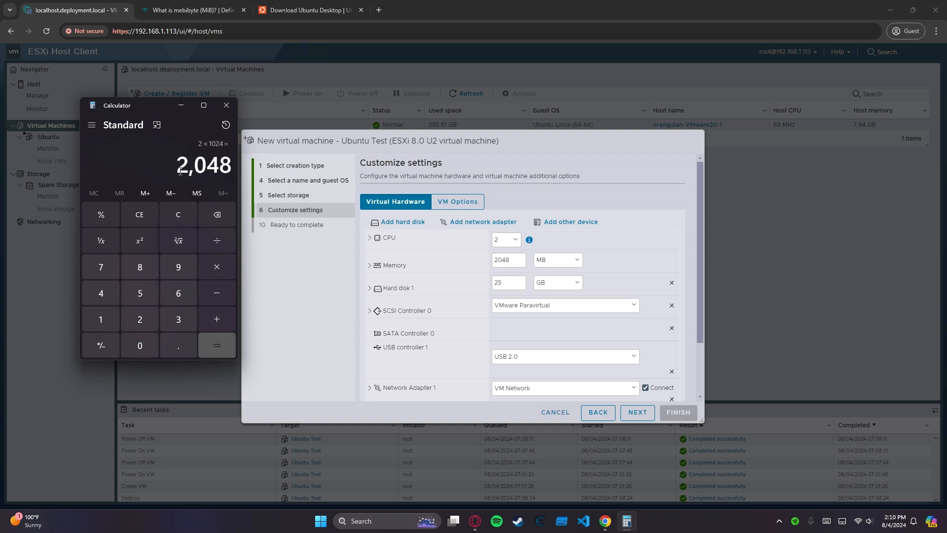
left_click_drag(180, 171, 236, 175)
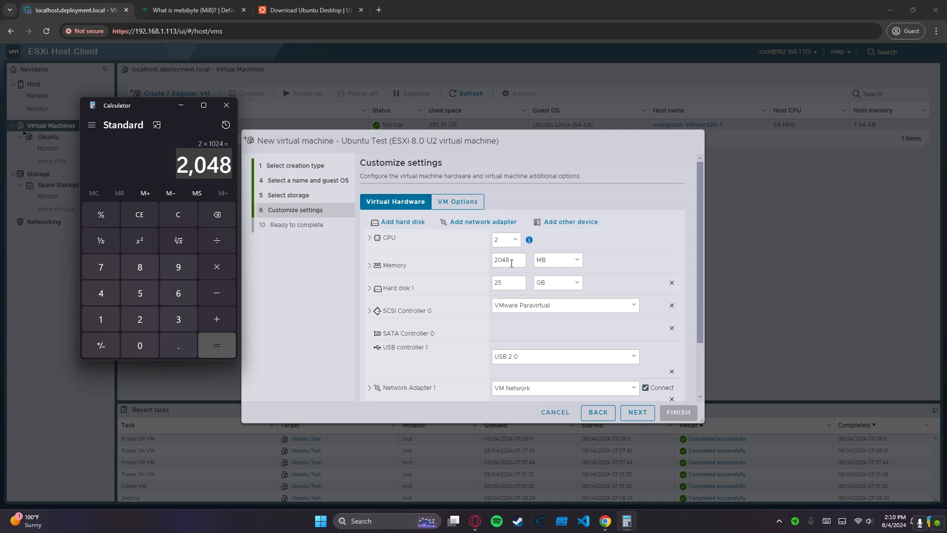
double_click(501, 265)
left_click(515, 262)
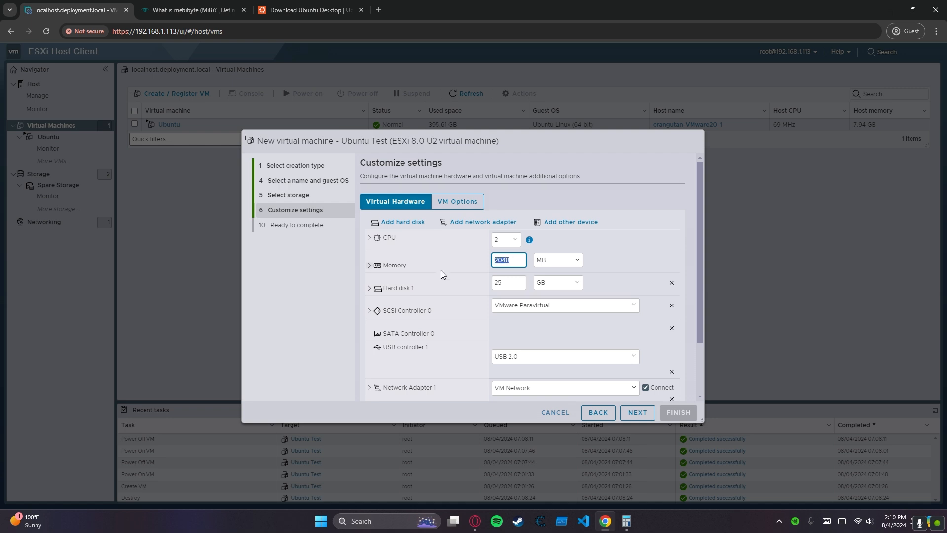
Set the capacity of Hard disk 1 to 100 GB.
left_click(176, 6)
left_click(524, 258)
double_click(507, 282)
type("100")
Expand the CD/DVD Drive 1 settings and set the drive to use a Datastore ISO file.
scroll(446, 302, "down", 2)
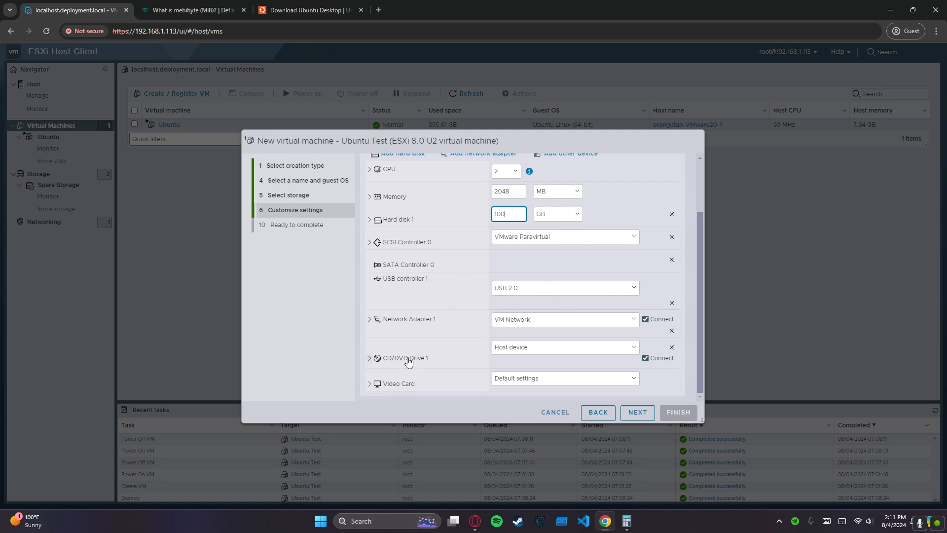
left_click(381, 362)
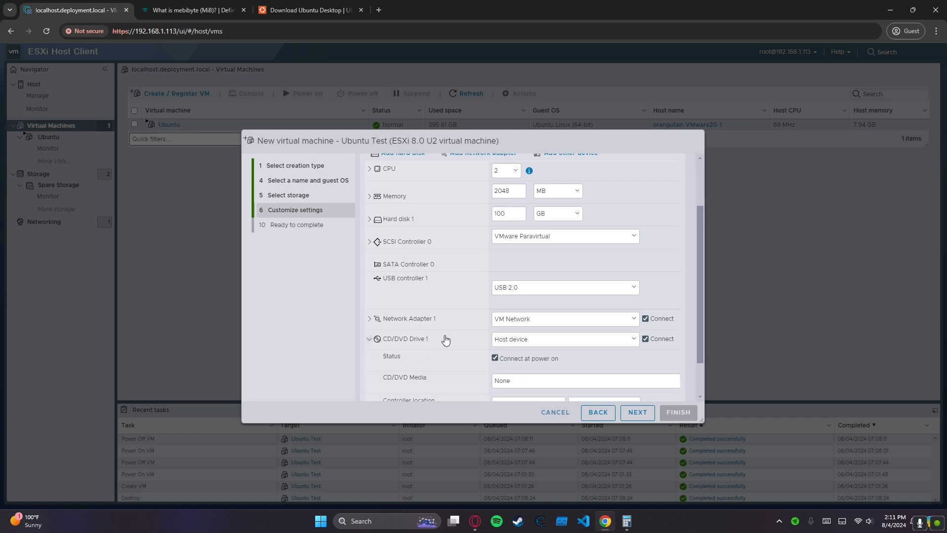
scroll(442, 327, "down", 1)
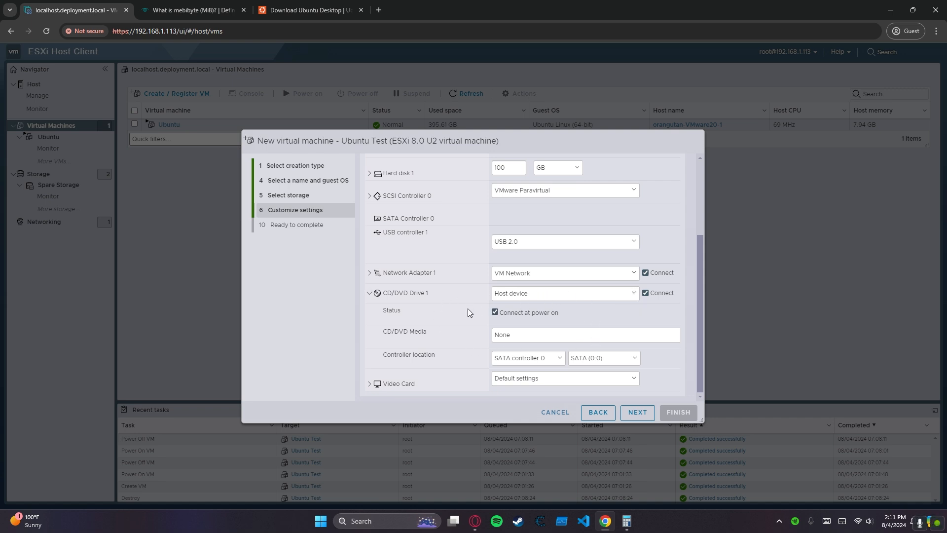
left_click(591, 296)
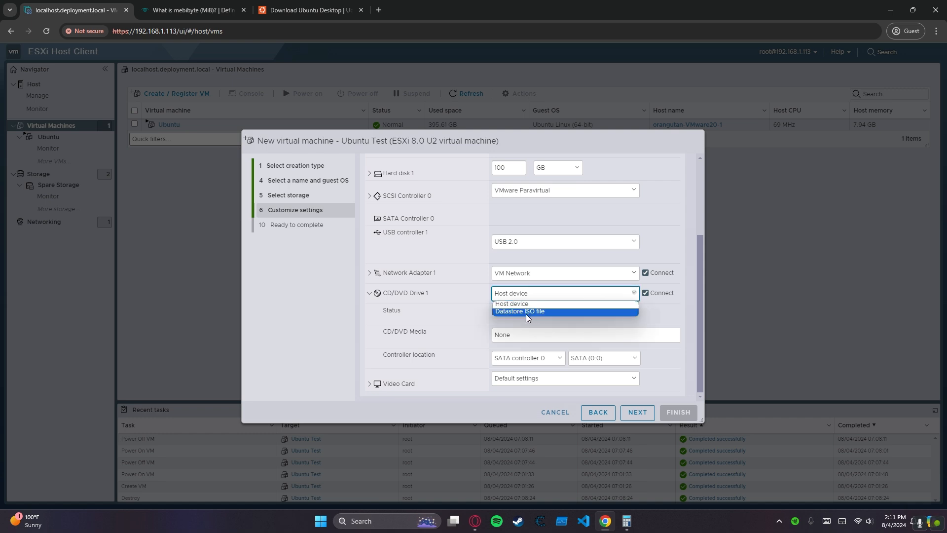
left_click(499, 311)
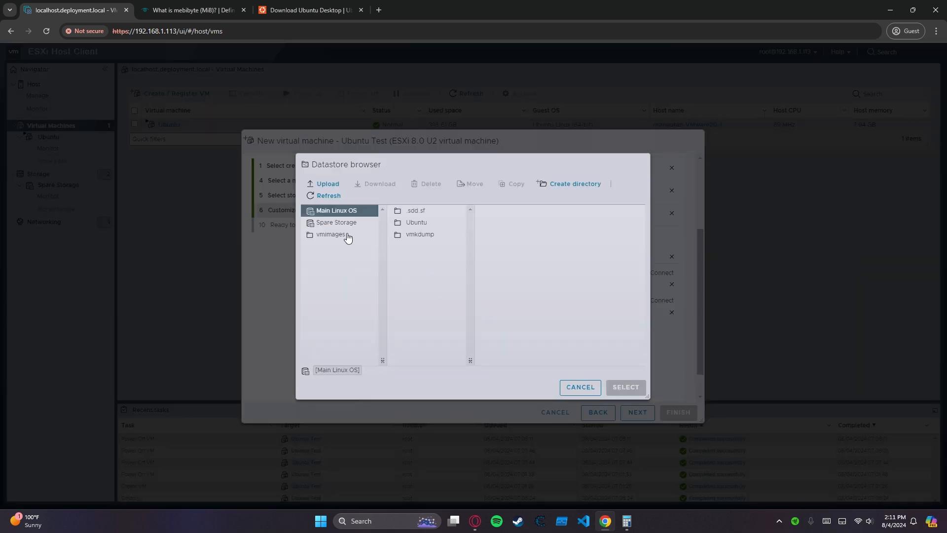
Choose ubuntu-24.04-desktop-amd64.iso from the UbuntuISO folder on Spare Storage as the CD/DVD media.
left_click(416, 224)
left_click(340, 223)
left_click(425, 236)
left_click(421, 246)
left_click(525, 210)
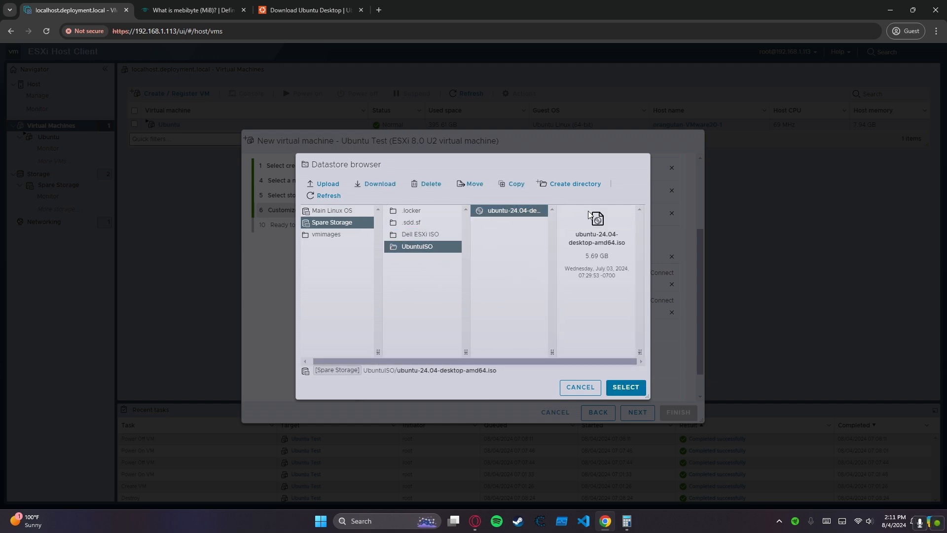
left_click(626, 388)
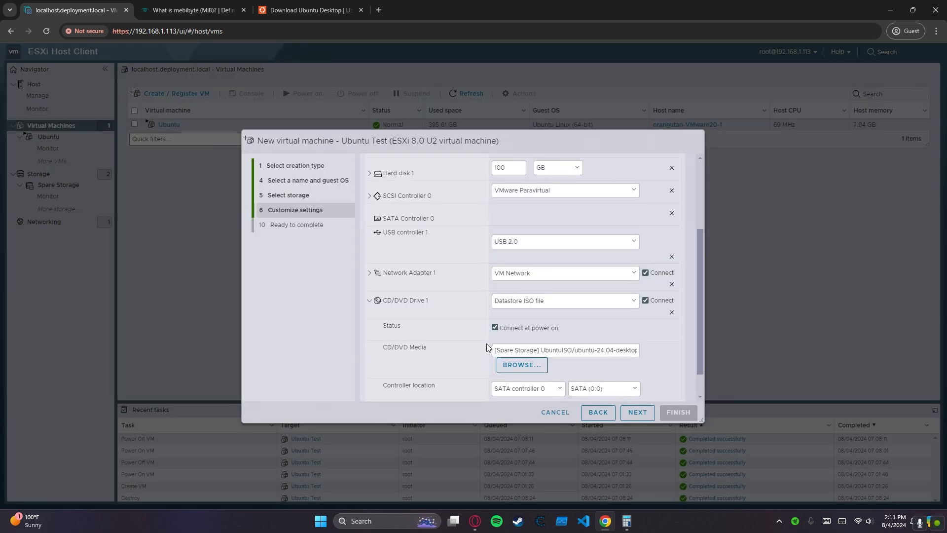
Check the selected ISO path and finish creating the Ubuntu Test virtual machine.
scroll(485, 346, "down", 1)
left_click_drag(504, 319, 670, 311)
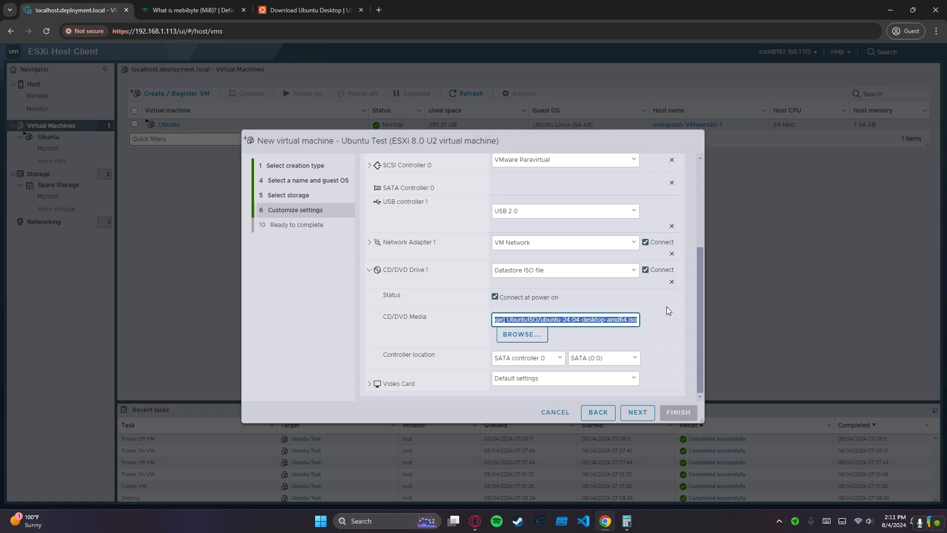
left_click(566, 320)
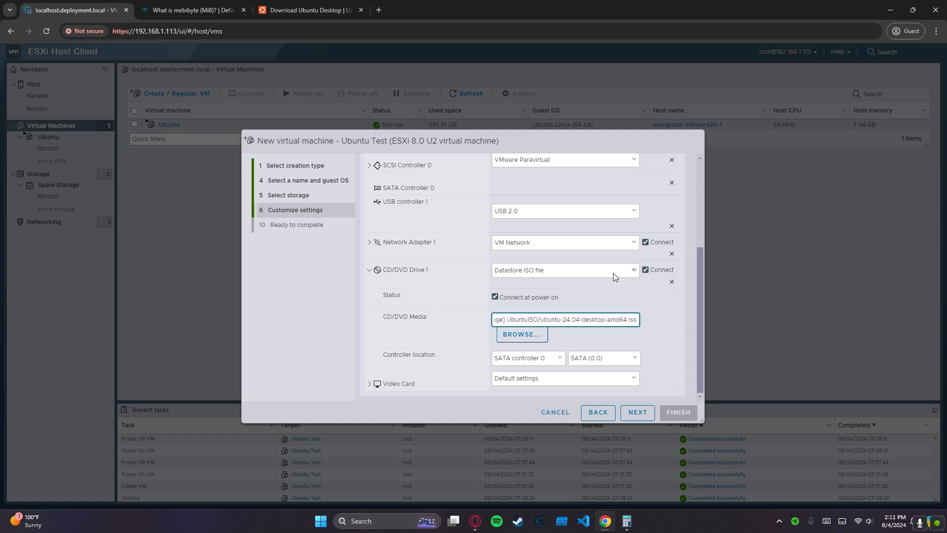
left_click(637, 412)
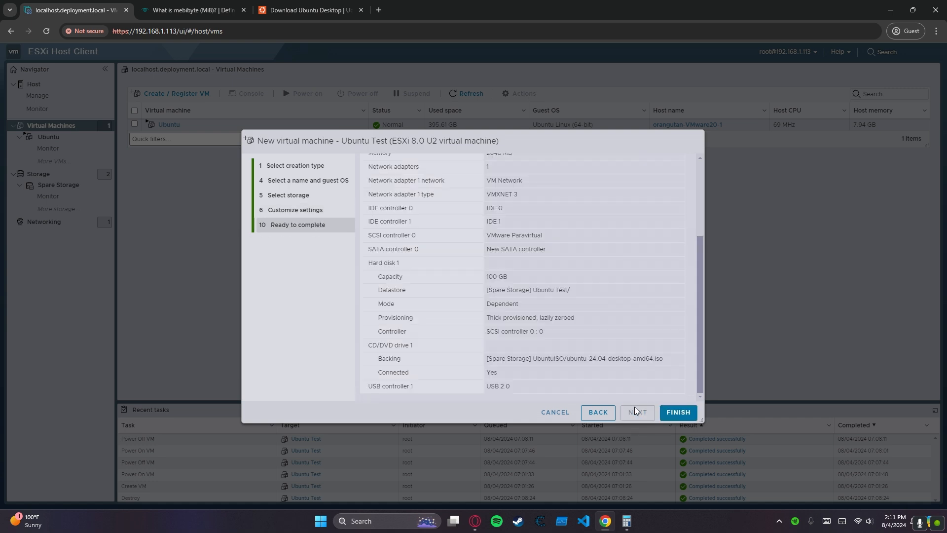
left_click(674, 412)
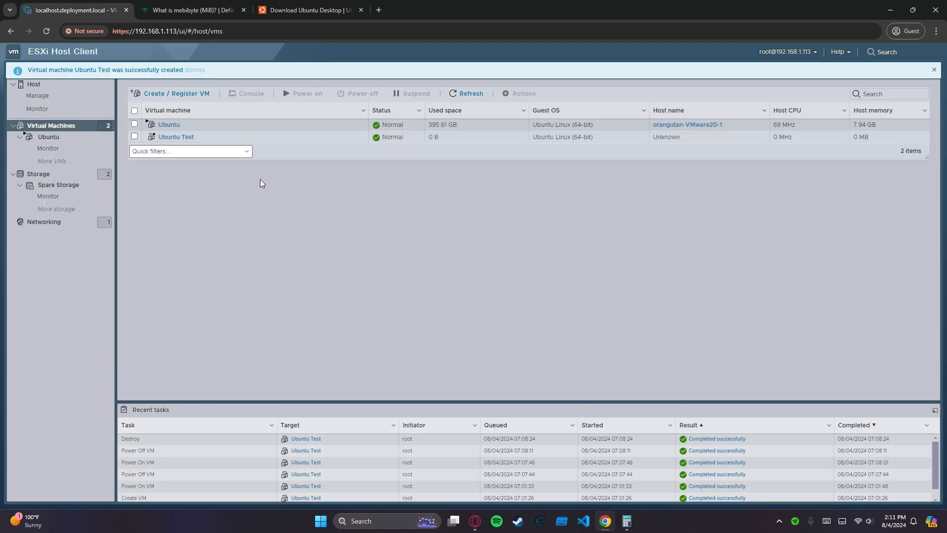
Open the Ubuntu Test virtual machine, start it in a console and boot the "Try or Install Ubuntu" entry.
left_click(206, 138)
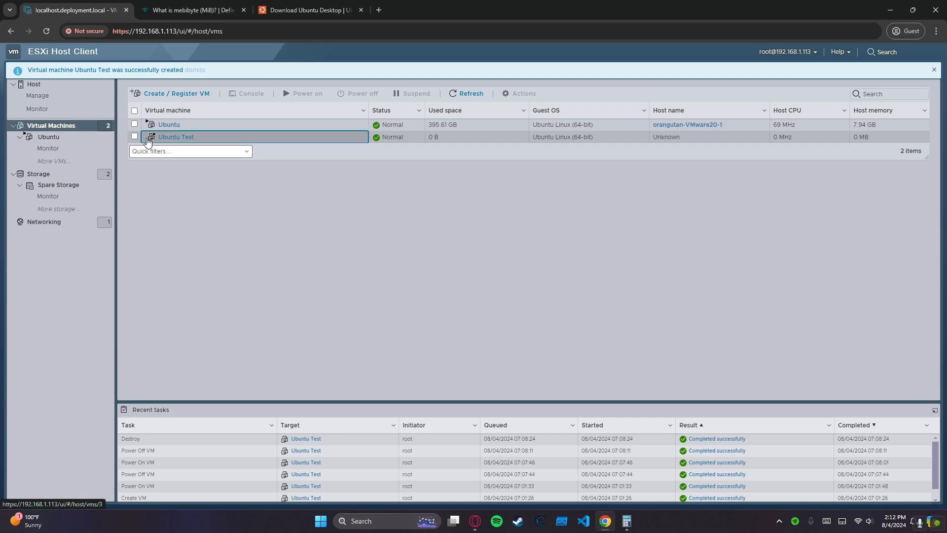
left_click(178, 138)
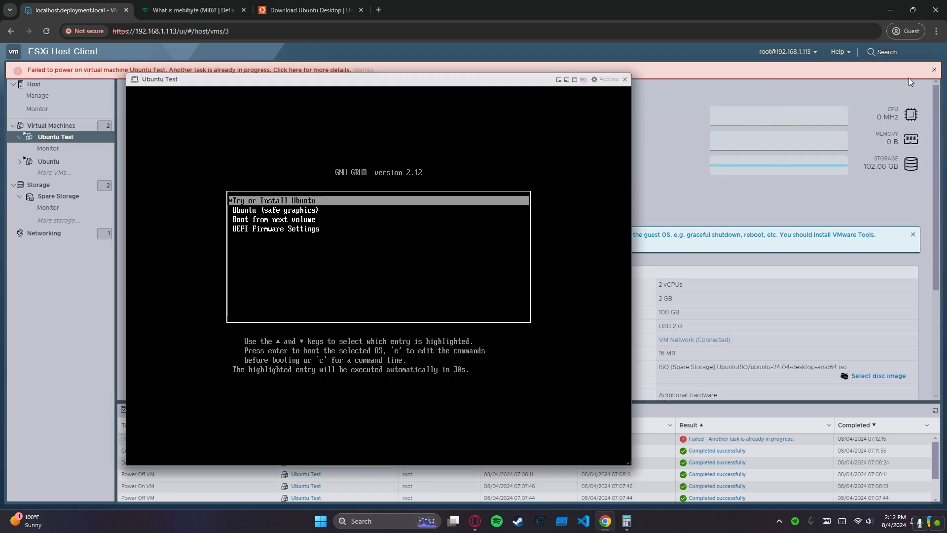
left_click(934, 70)
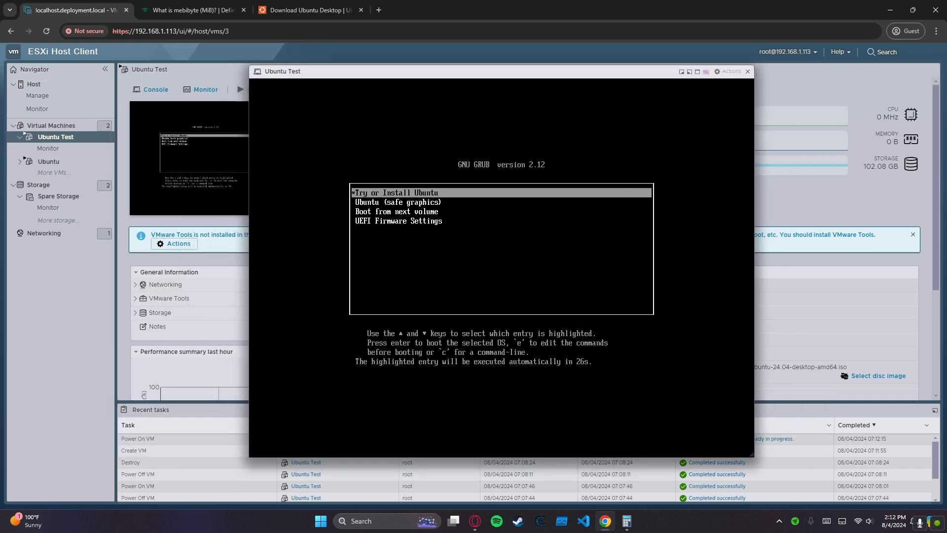
key("Return")
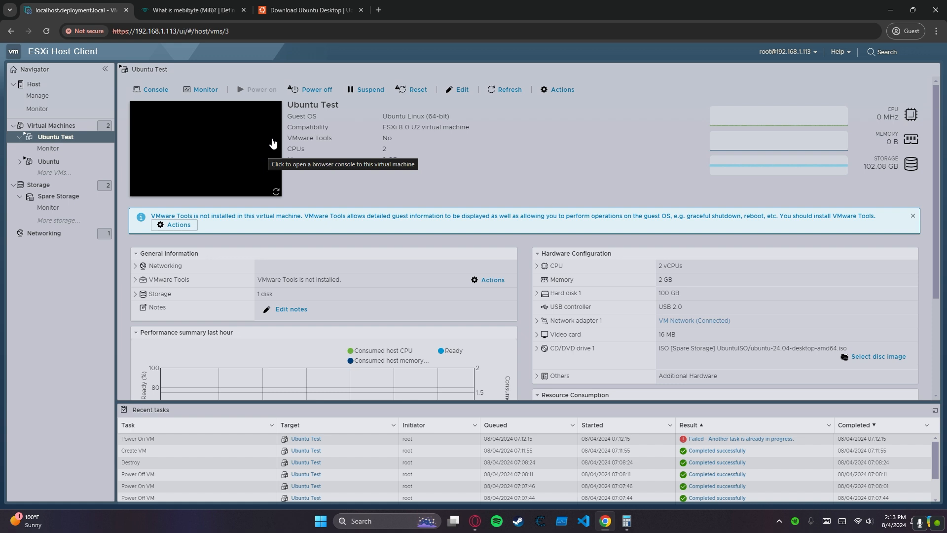
Power off Ubuntu Test, then disable "Connect at power on" for its CD/DVD Drive 1 and save the settings.
left_click(314, 91)
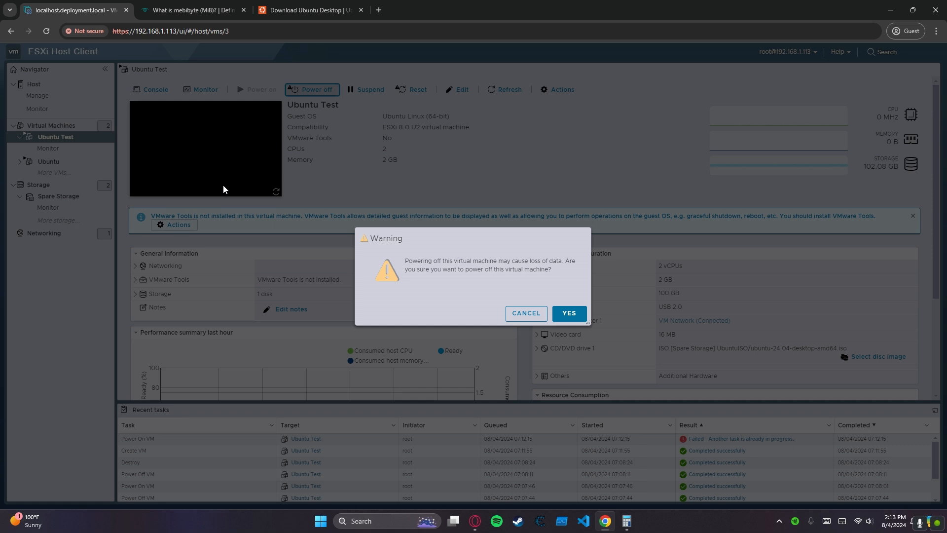
left_click(568, 314)
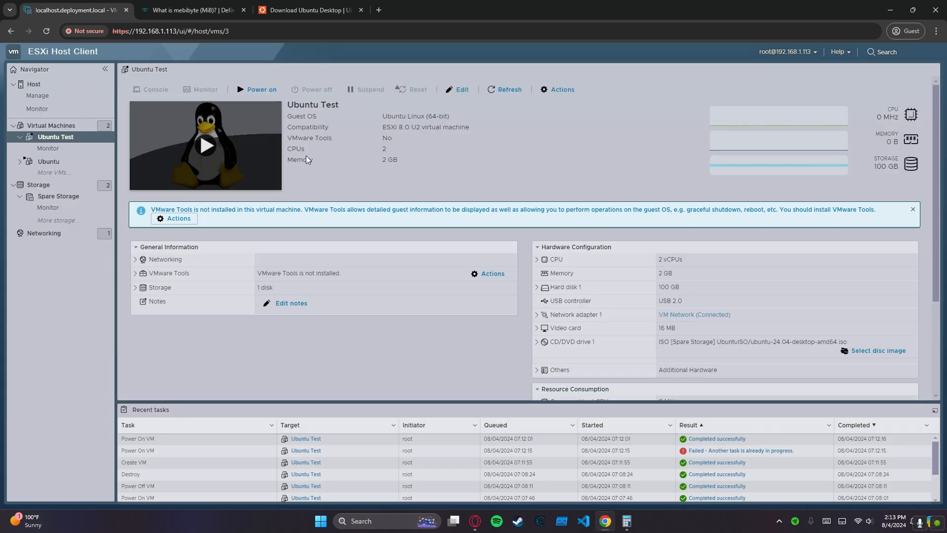
right_click(249, 158)
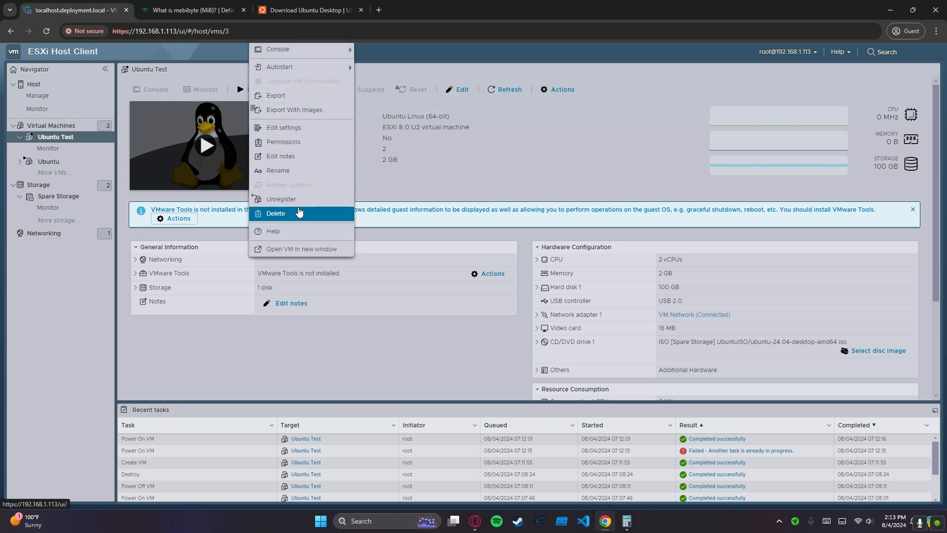
left_click(304, 128)
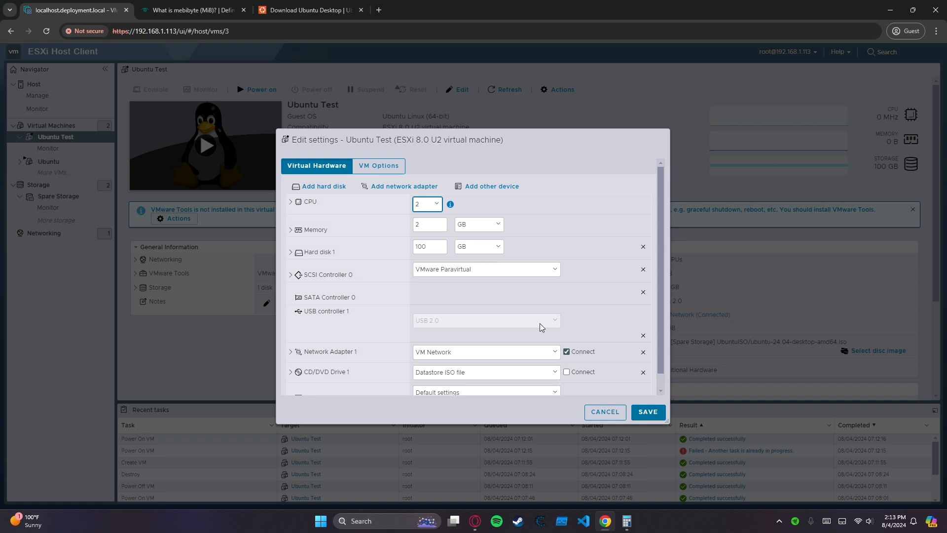
left_click(338, 364)
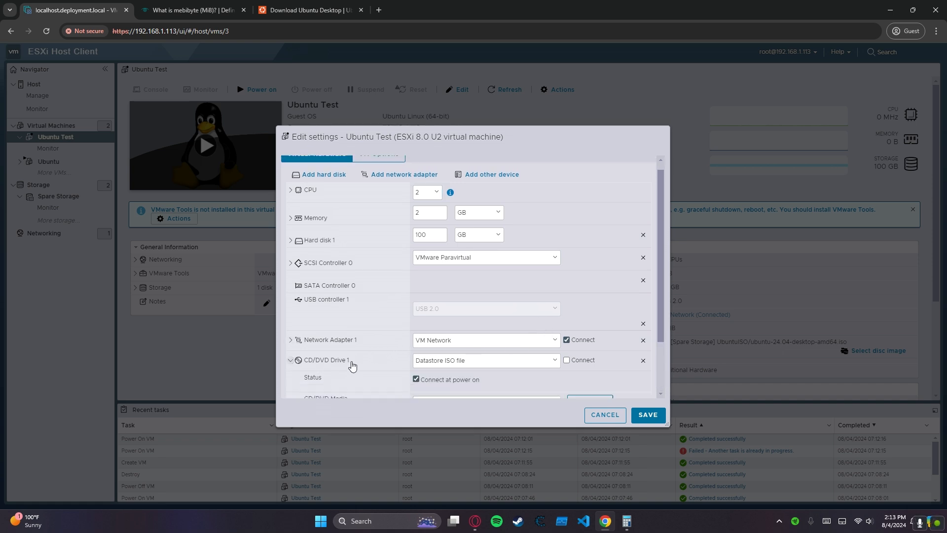
scroll(451, 352, "down", 2)
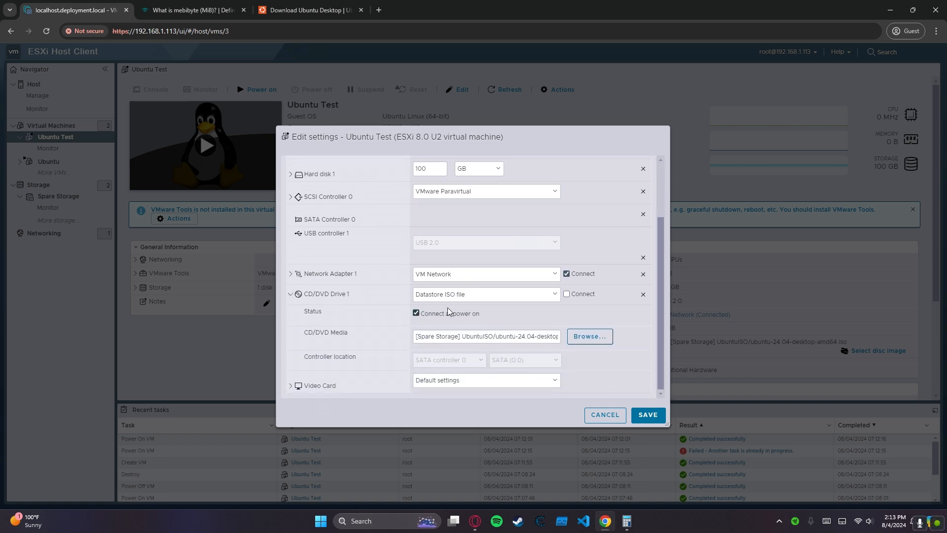
left_click(413, 314)
left_click(657, 415)
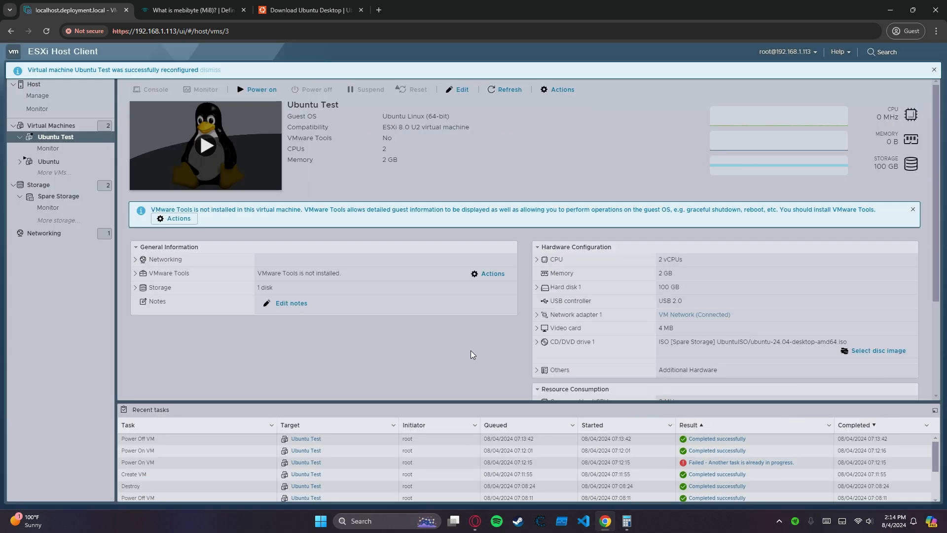